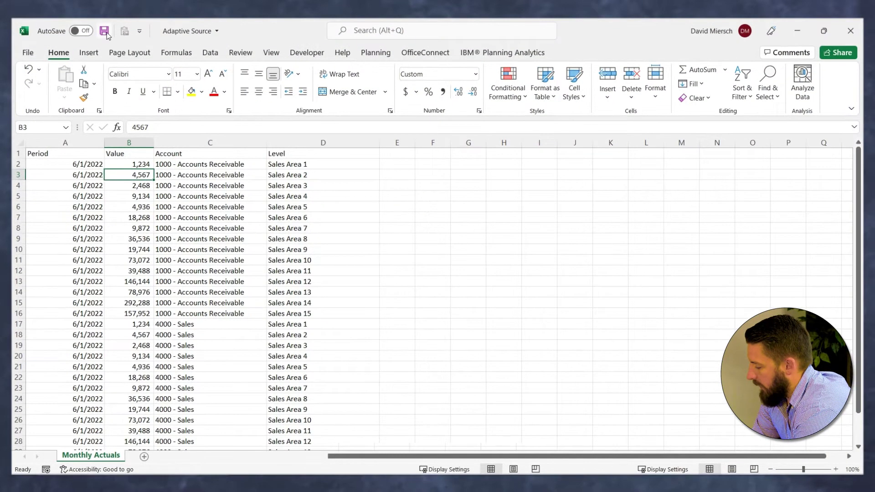
Step: Save the Adaptive Source workbook and switch to Adaptive Planning's Design Integrations page
key("ctrl+s")
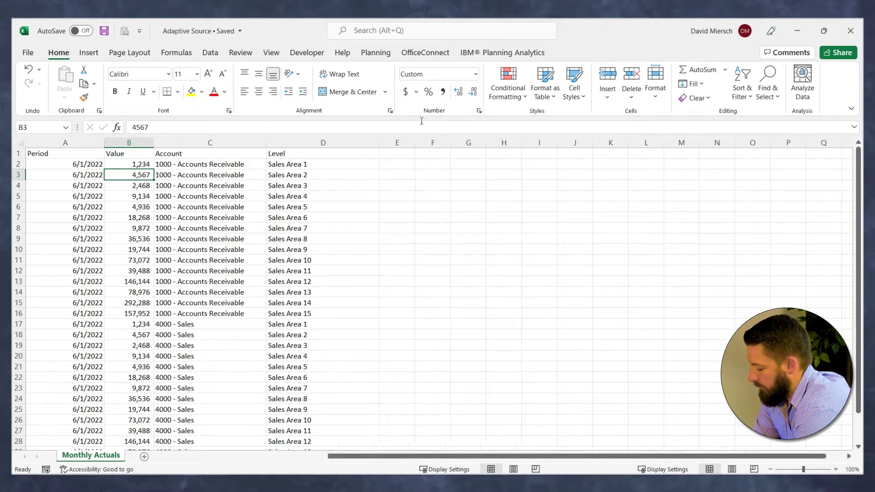
left_click(797, 31)
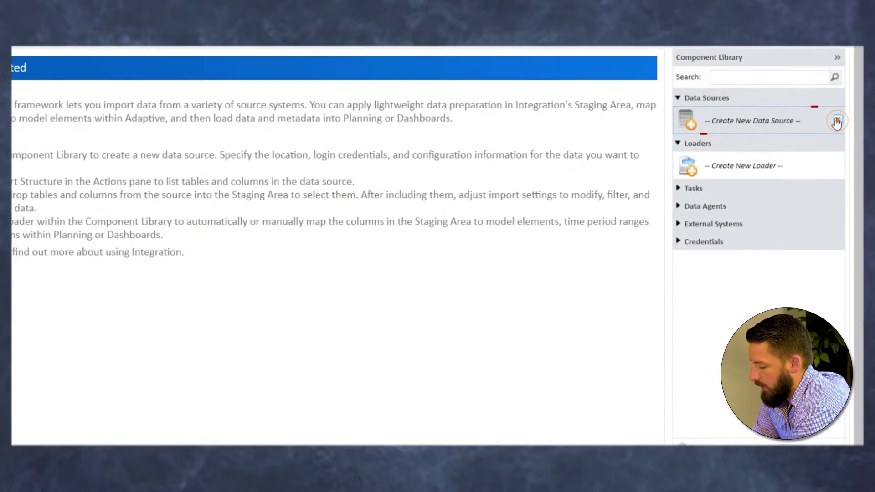
Step: Start a new data source from the Component Library using the Spreadsheet template, ready for naming
left_click(837, 122)
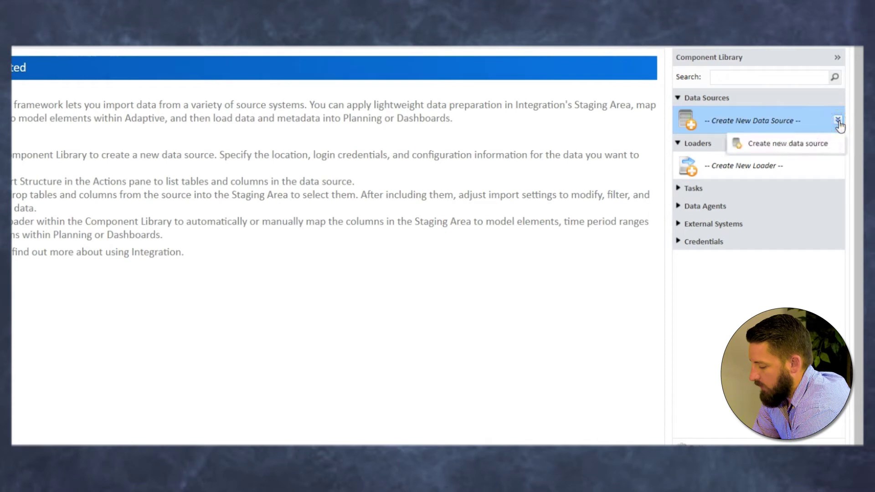
left_click(788, 144)
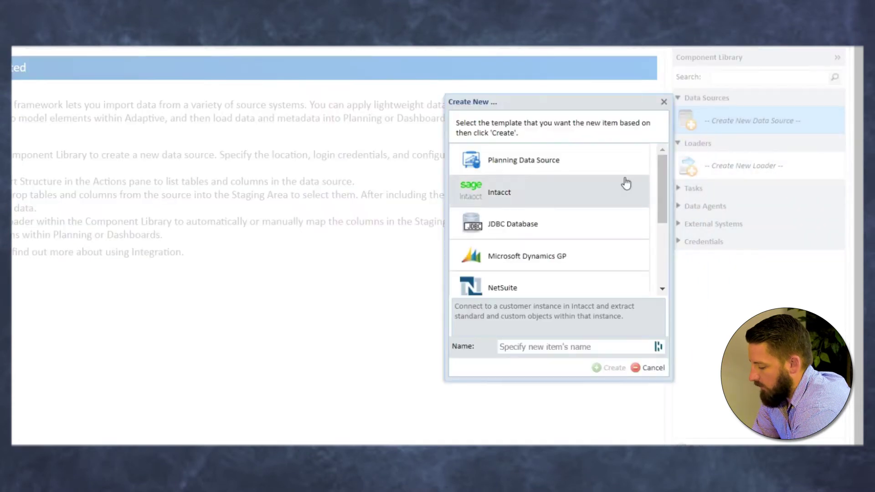
scroll(555, 175, "down", 1)
scroll(555, 175, "down", 2)
left_click(531, 248)
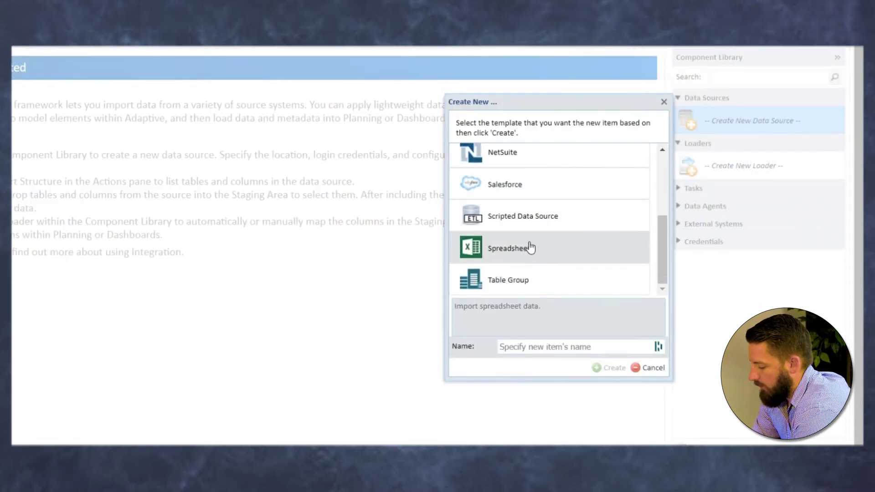
left_click(532, 248)
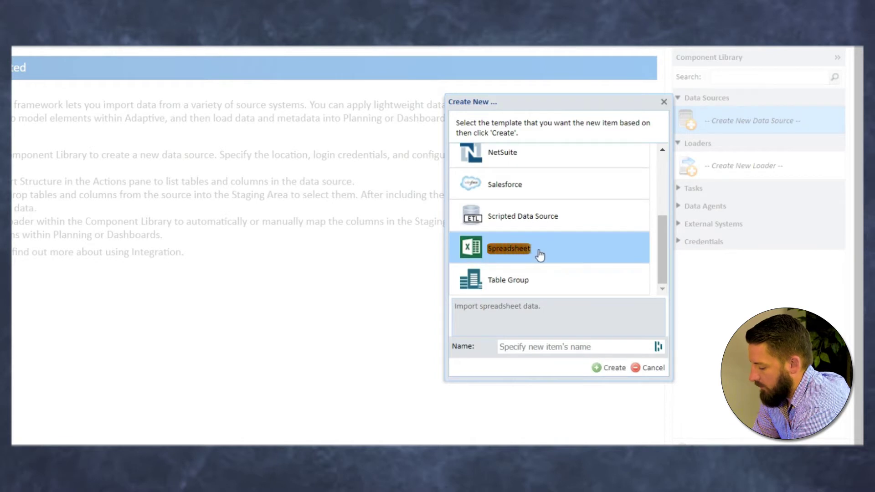
left_click(516, 348)
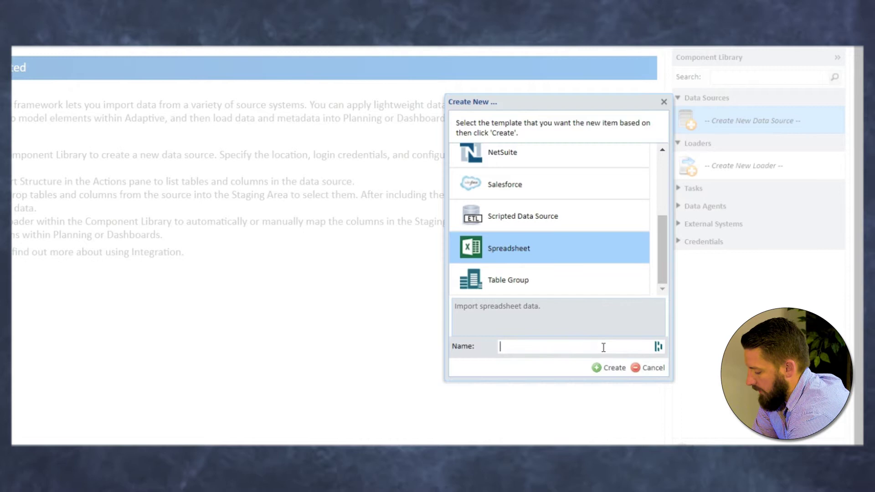
type("Ada")
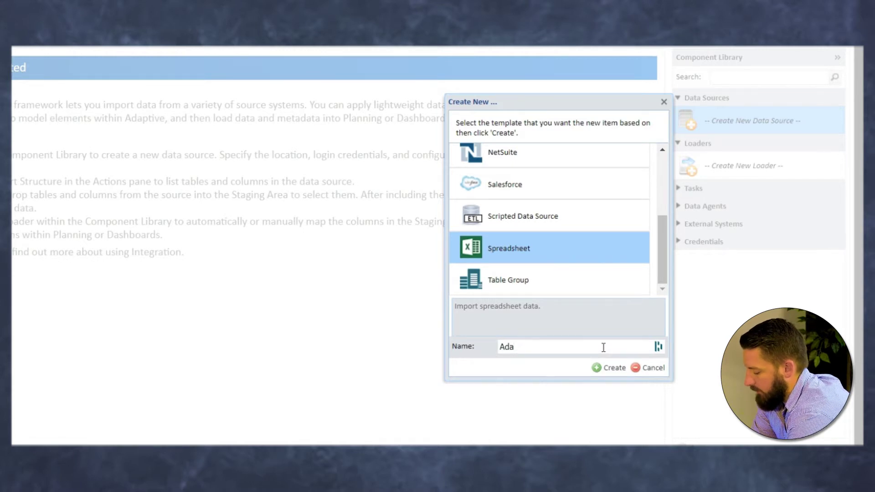
type("ptive Data")
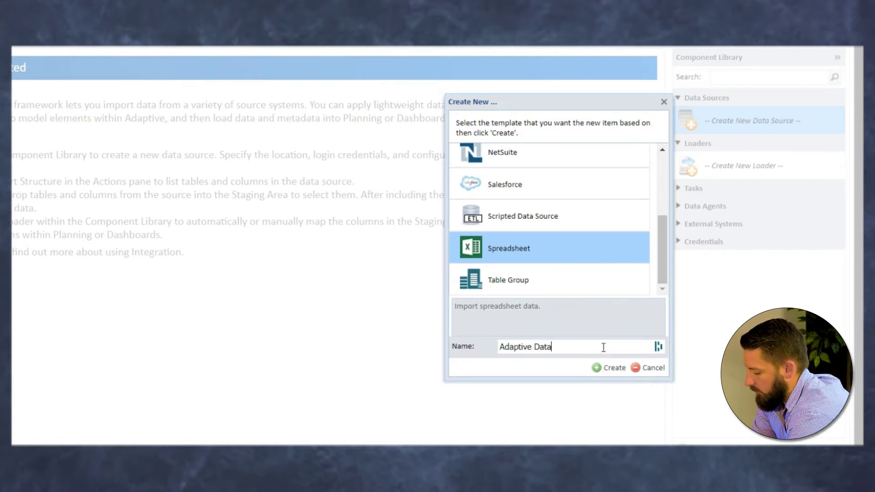
type("ource")
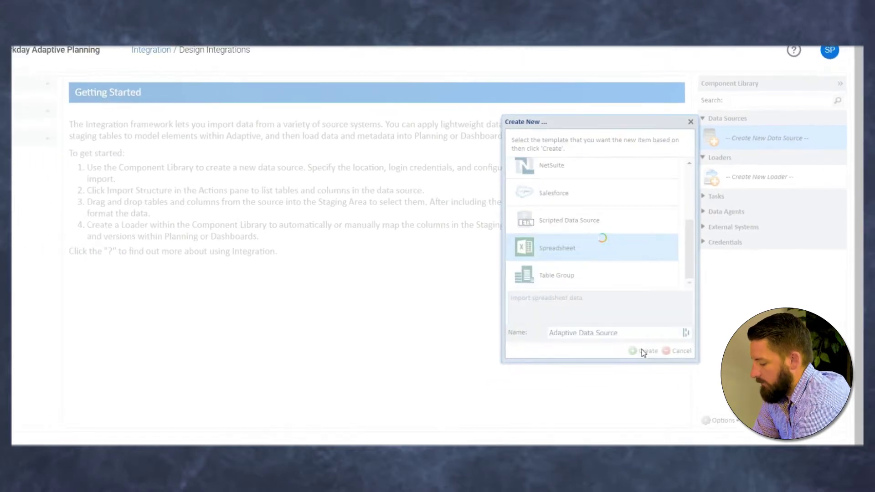
Step: Create the Adaptive Data Source component and let its settings page load
left_click(596, 371)
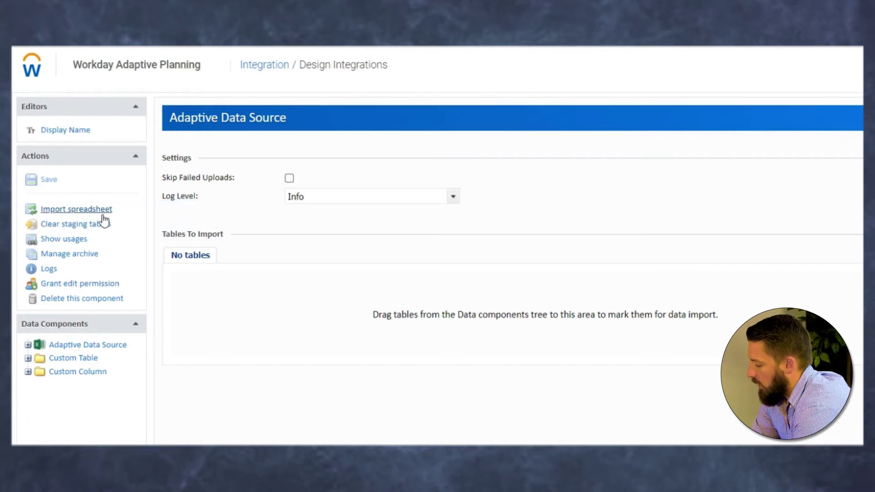
Step: Pick Adaptive Source.xlsx from the computer as the spreadsheet to import
left_click(77, 209)
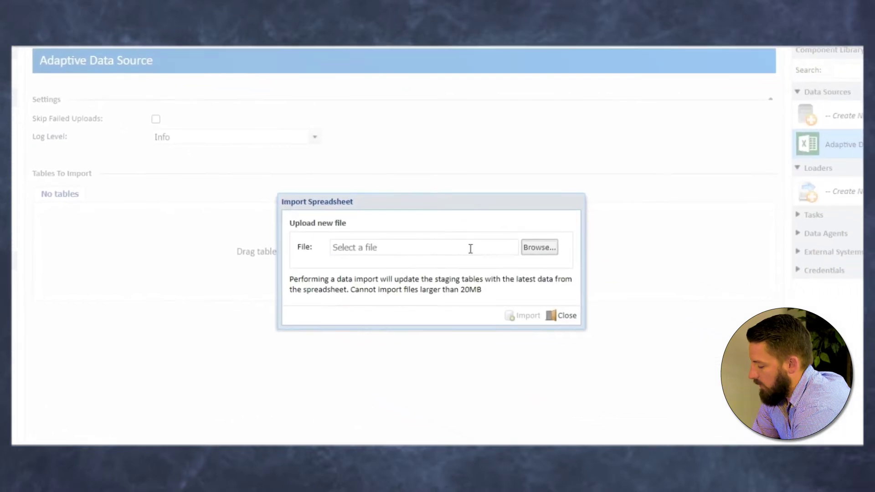
left_click(540, 247)
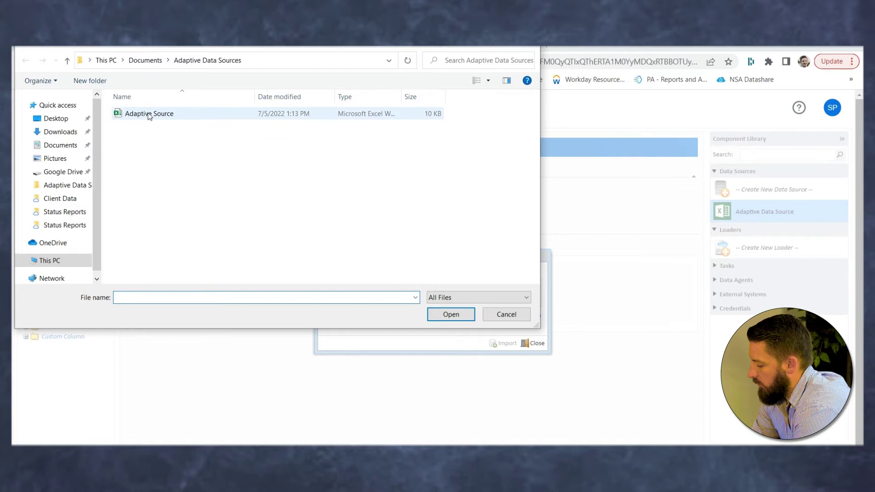
mouse_move(148, 113)
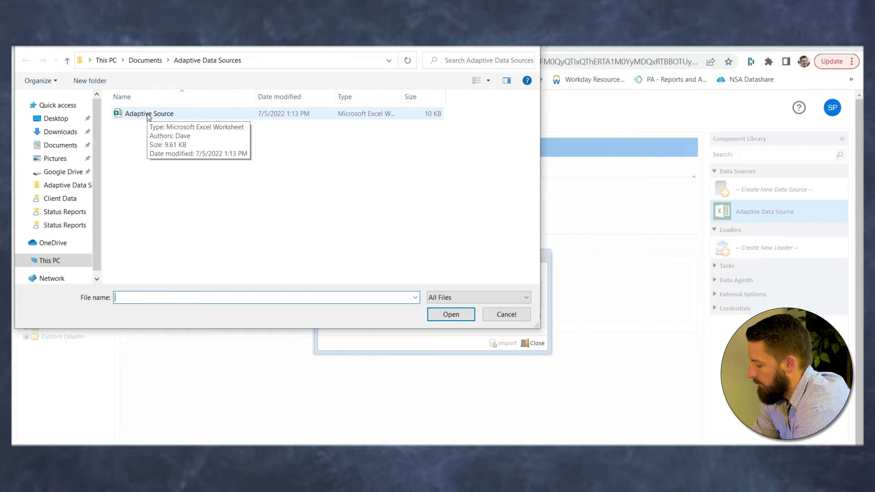
double_click(148, 114)
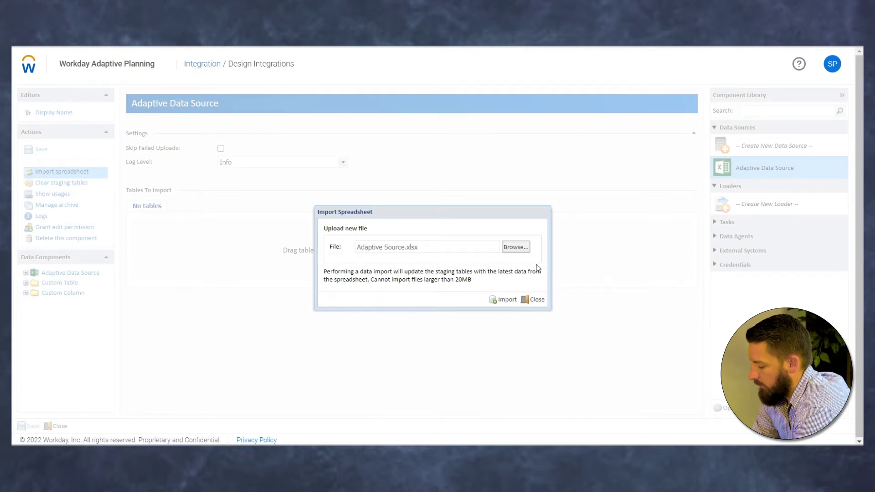
Step: Import Adaptive Source.xlsx, loading the 30-row Monthly Actuals staging table
left_click(503, 300)
left_click(503, 301)
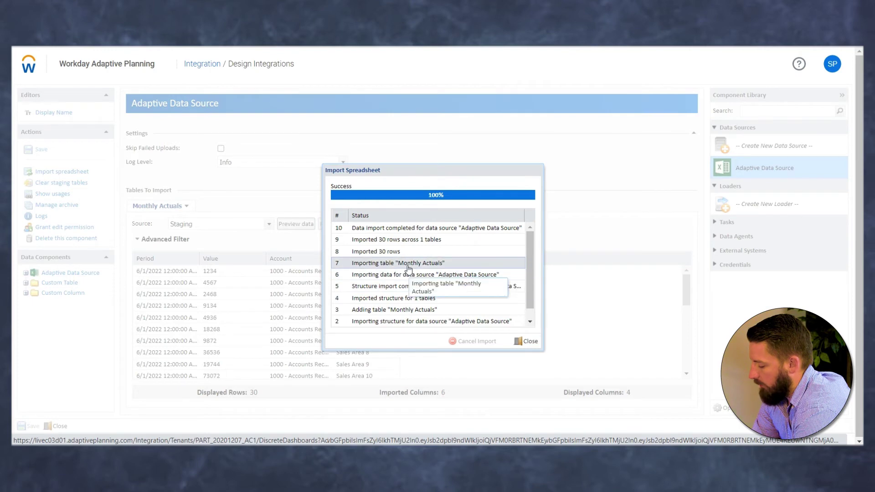
left_click(527, 340)
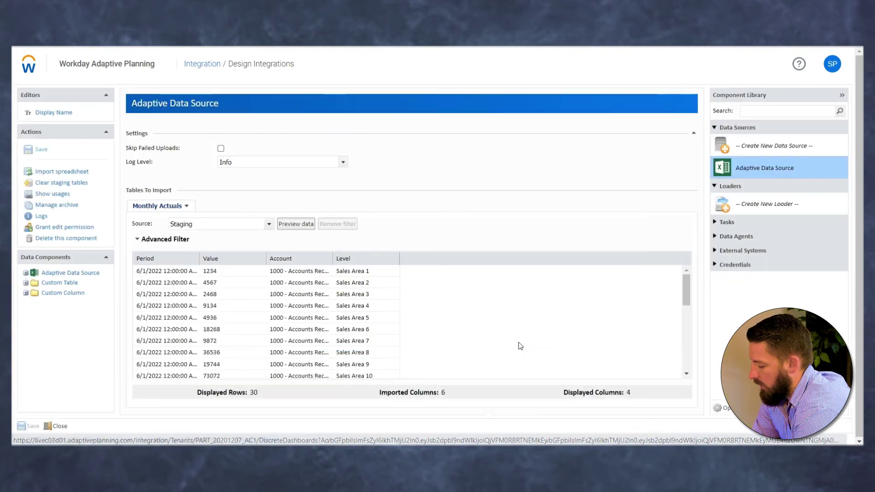